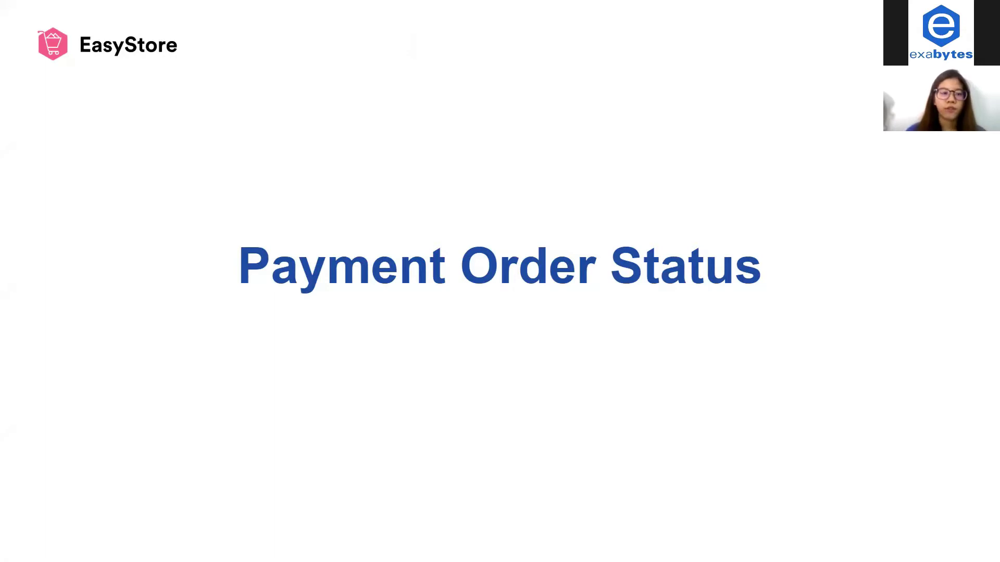
Step: Leave the presentation for the EasyStore admin's Payments settings page
{"action": "left_click", "coordinate": [237, 23]}
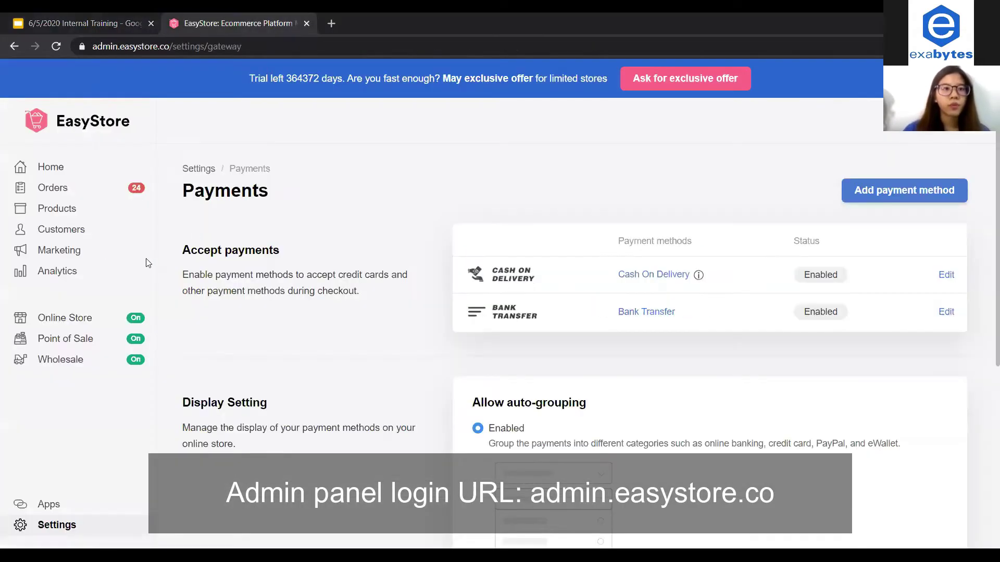
Step: Go to the orders list and open order #1099, an unpaid 30.30 MYR order
{"action": "left_click", "coordinate": [90, 190]}
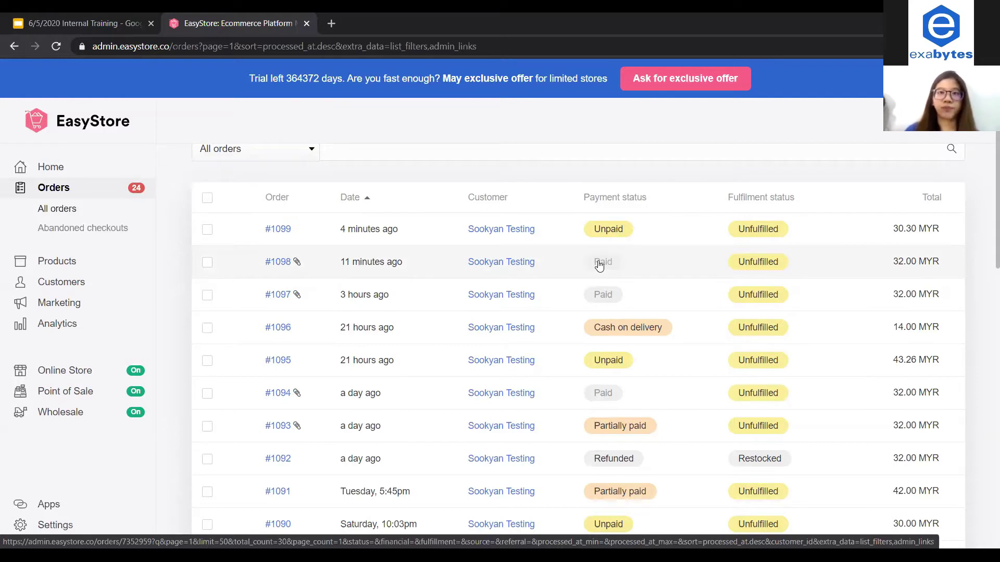
{"action": "left_click", "coordinate": [617, 234]}
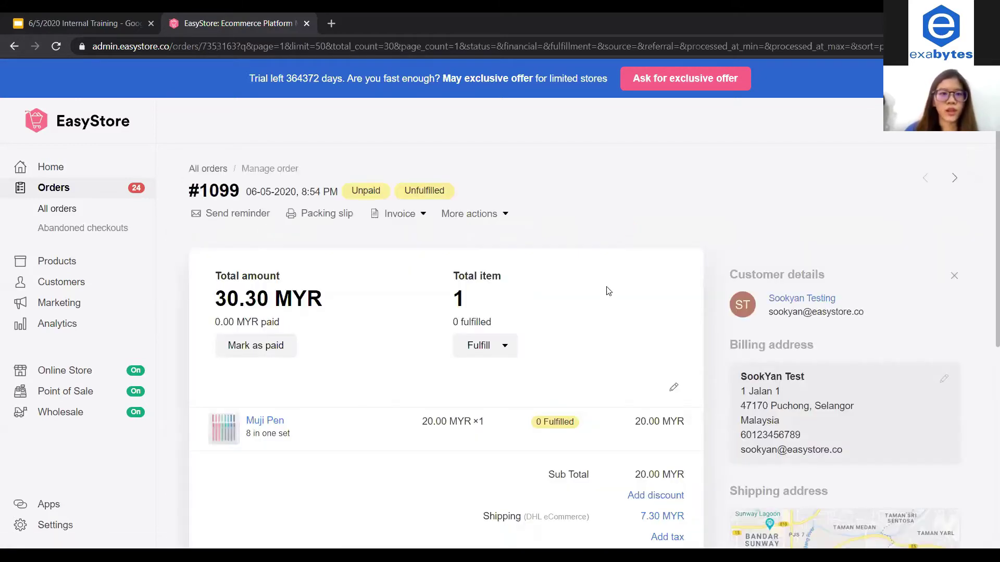
Step: Mark order #1099 paid with a 30.30 MYR Bank Transfer payment
{"action": "scroll", "coordinate": [401, 285], "scroll_direction": "down", "scroll_amount": 1}
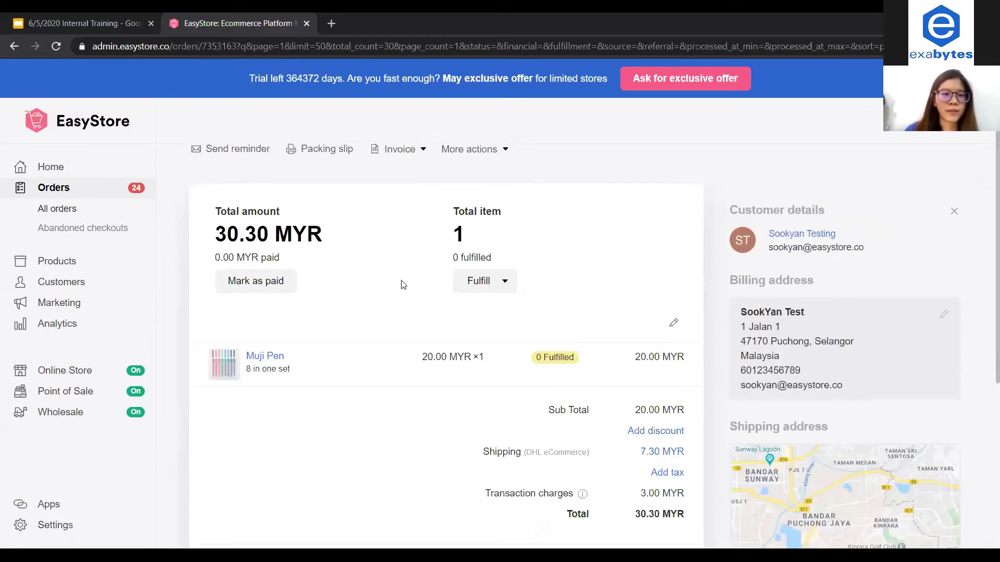
{"action": "left_click", "coordinate": [281, 284]}
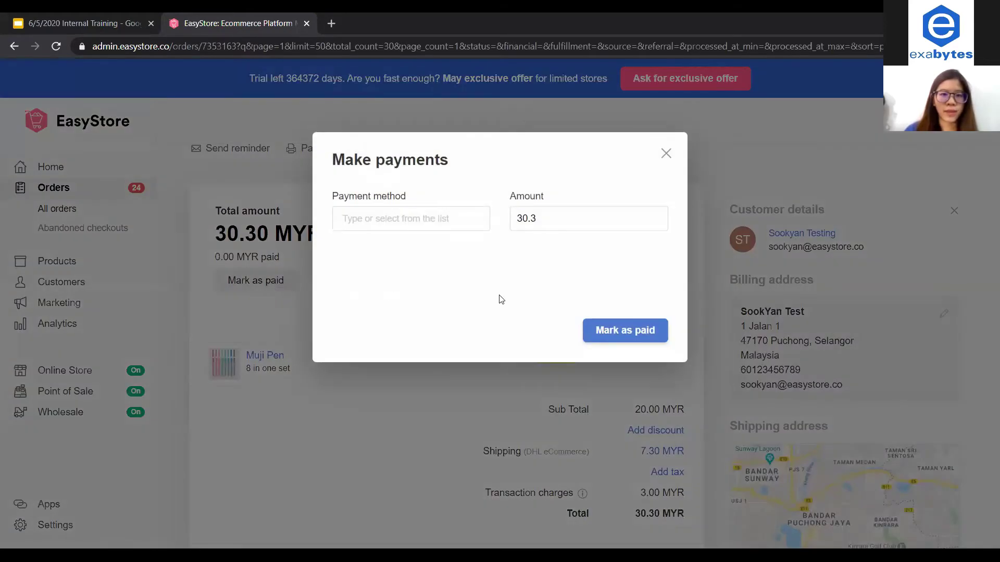
{"action": "left_click", "coordinate": [427, 220]}
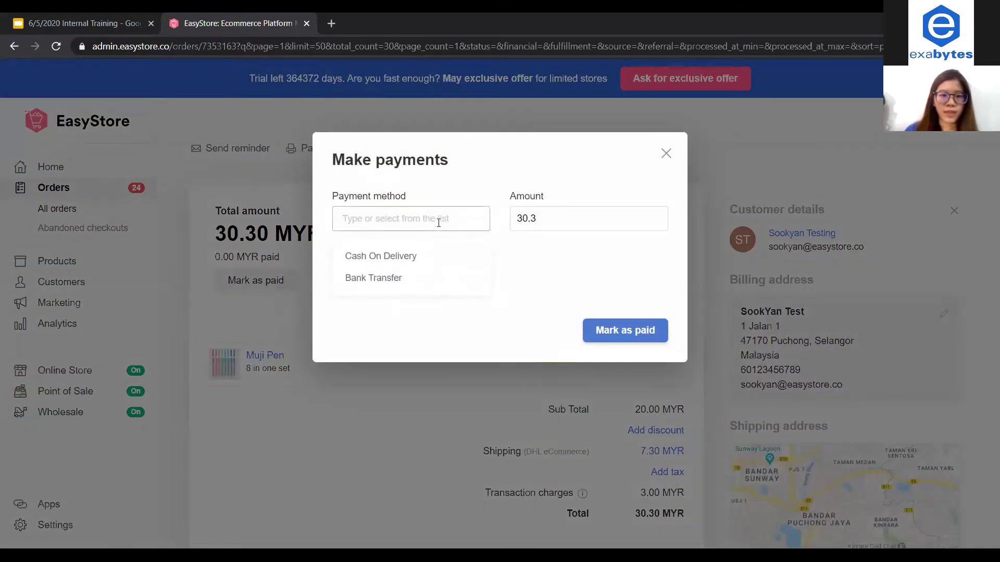
{"action": "left_click", "coordinate": [424, 277]}
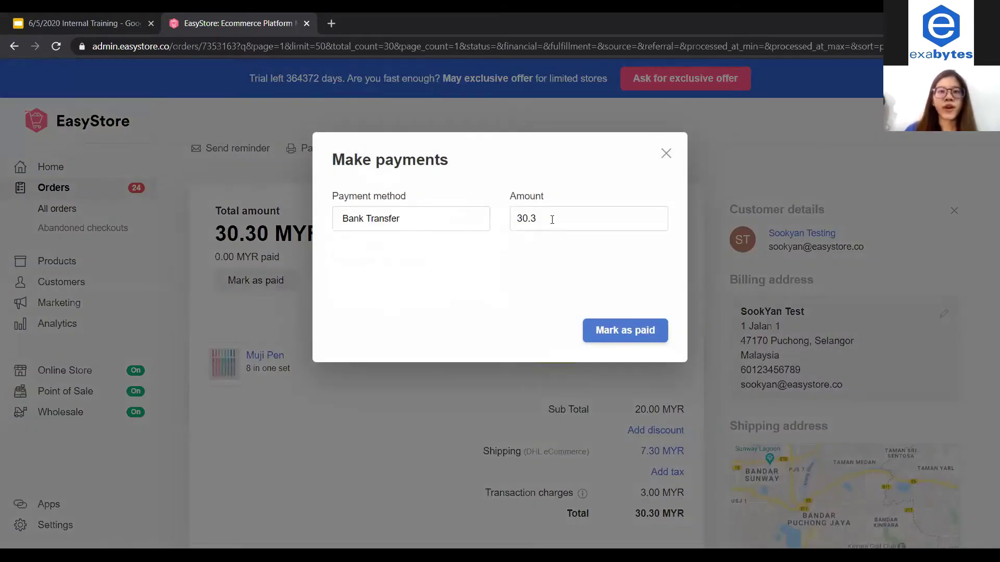
{"action": "left_click", "coordinate": [643, 332]}
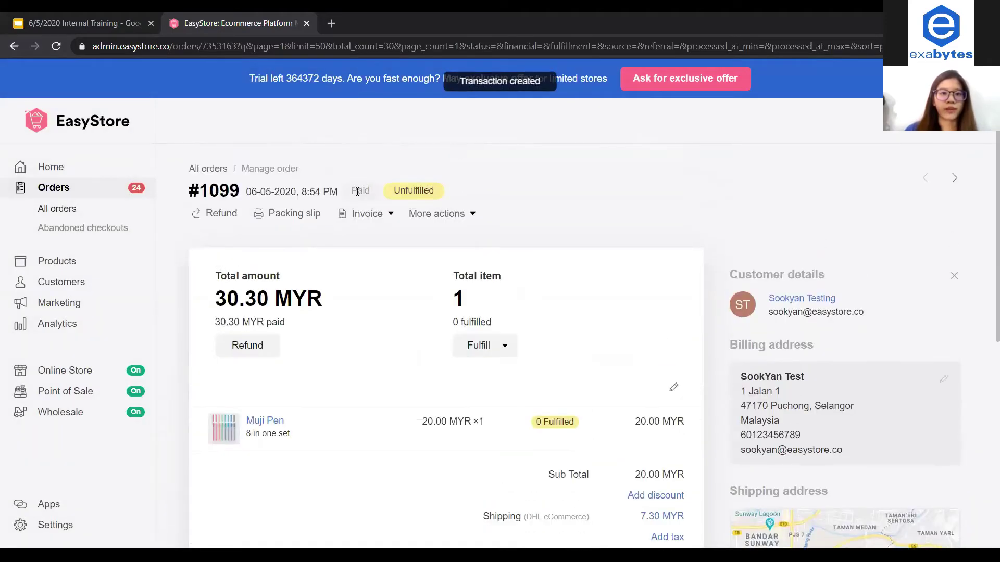
Step: Return to all orders, check #1099 shows Paid, and open unpaid order #1095
{"action": "left_click", "coordinate": [76, 198]}
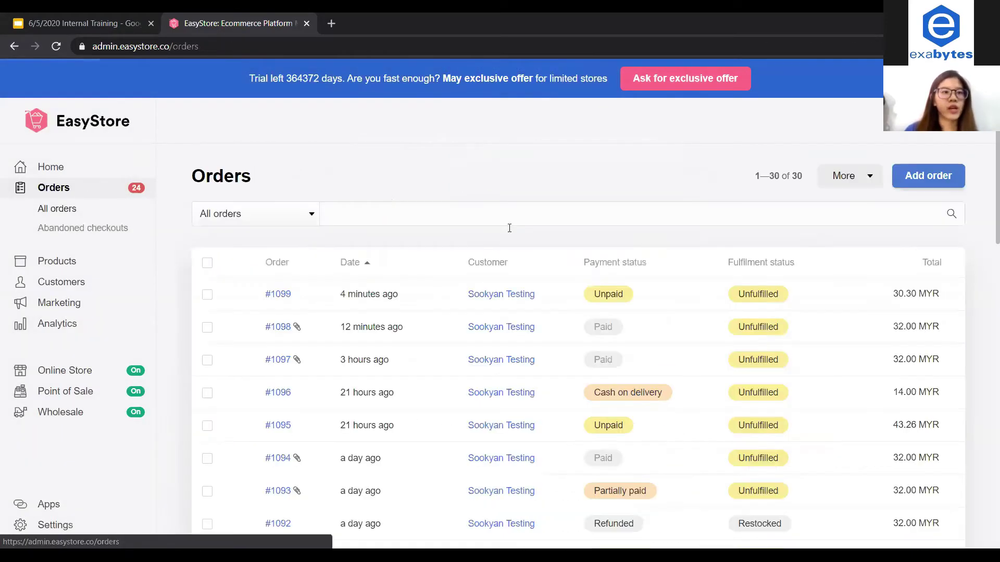
{"action": "scroll", "coordinate": [651, 307], "scroll_direction": "down", "scroll_amount": 3}
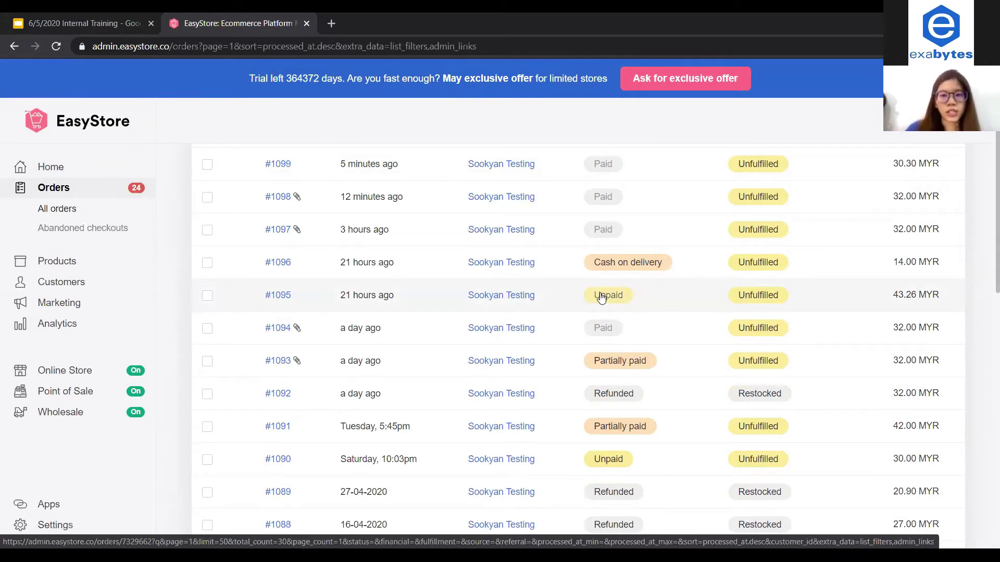
{"action": "left_click", "coordinate": [601, 297]}
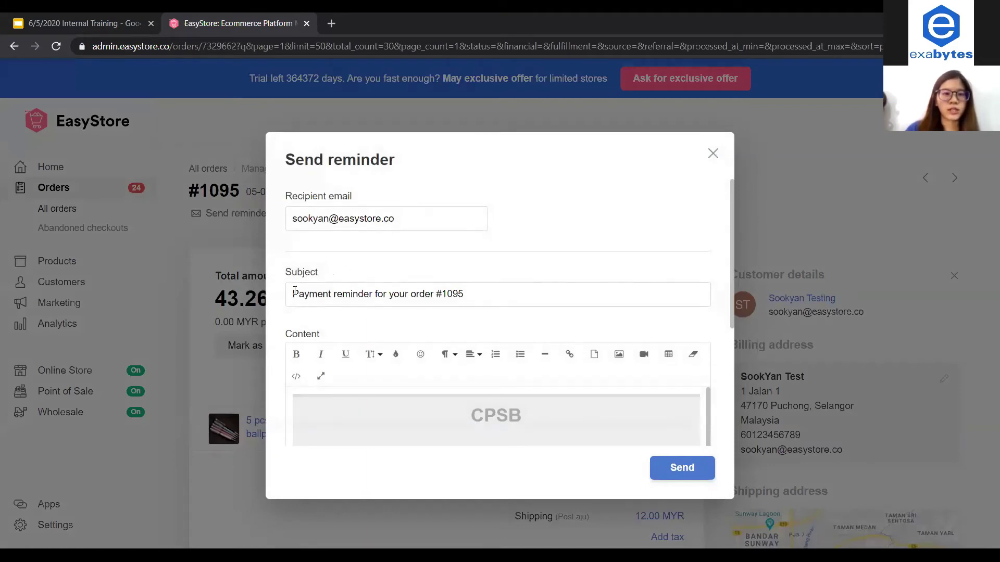
Step: Scroll through the #1095 payment reminder email preview, then go back to all orders
{"action": "scroll", "coordinate": [513, 296], "scroll_direction": "down", "scroll_amount": 4}
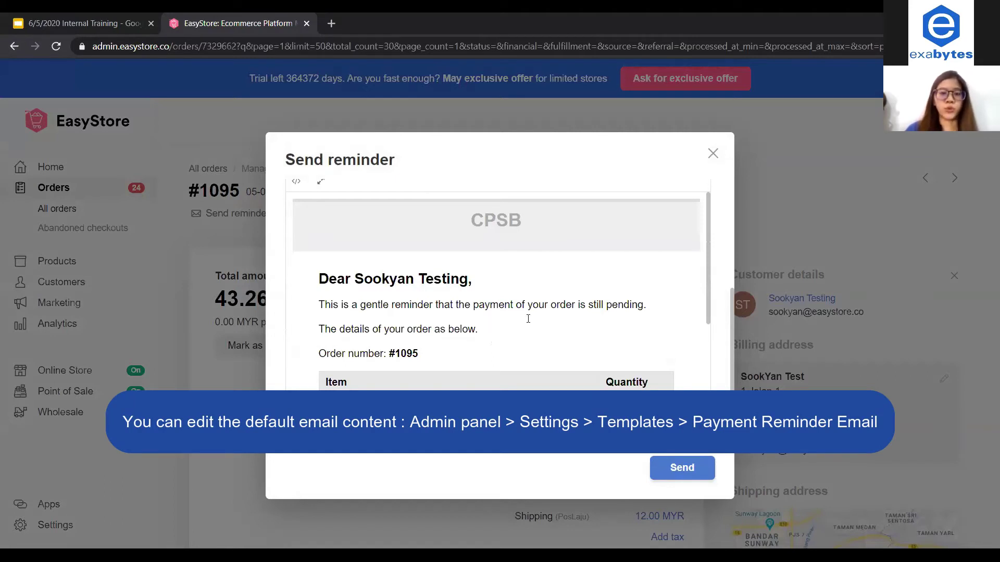
{"action": "scroll", "coordinate": [528, 319], "scroll_direction": "down", "scroll_amount": 5}
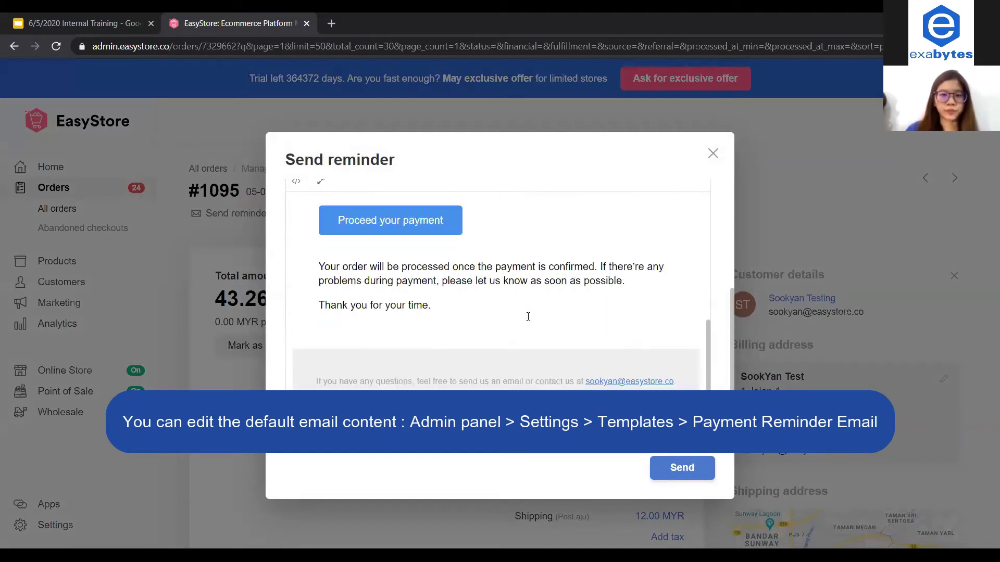
{"action": "scroll", "coordinate": [531, 260], "scroll_direction": "up", "scroll_amount": 10}
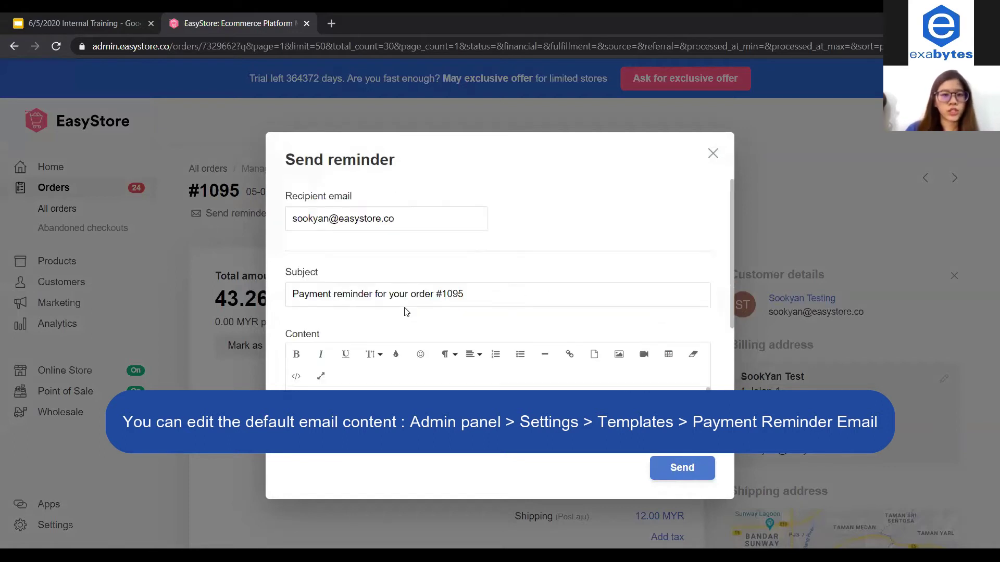
{"action": "scroll", "coordinate": [588, 364], "scroll_direction": "down", "scroll_amount": 5}
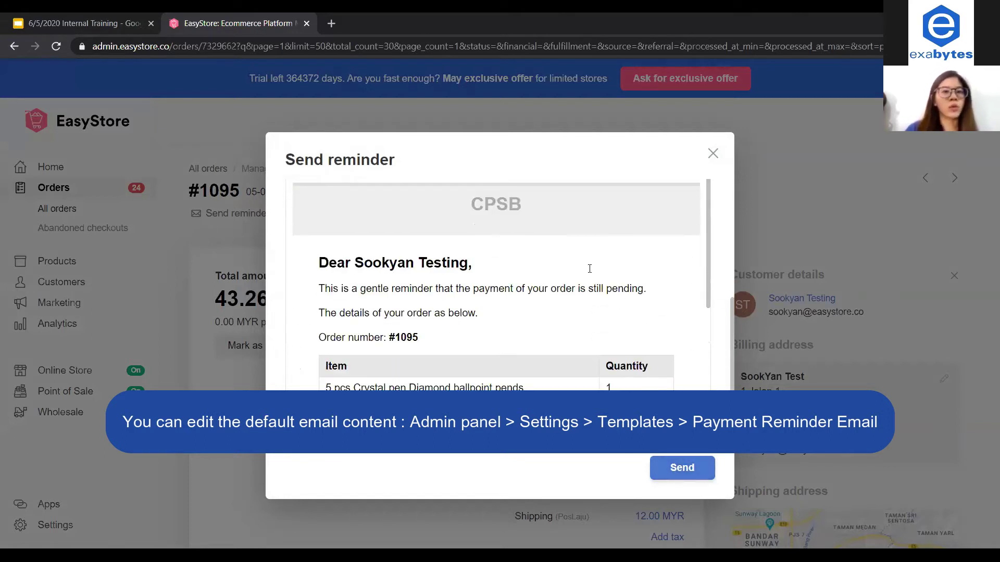
{"action": "left_click", "coordinate": [76, 191]}
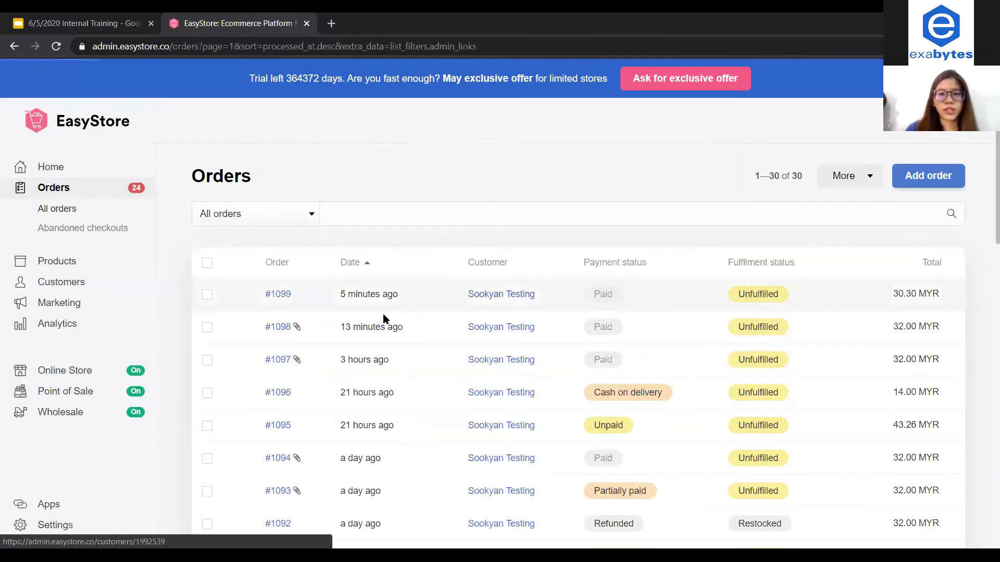
{"action": "scroll", "coordinate": [464, 307], "scroll_direction": "down", "scroll_amount": 1}
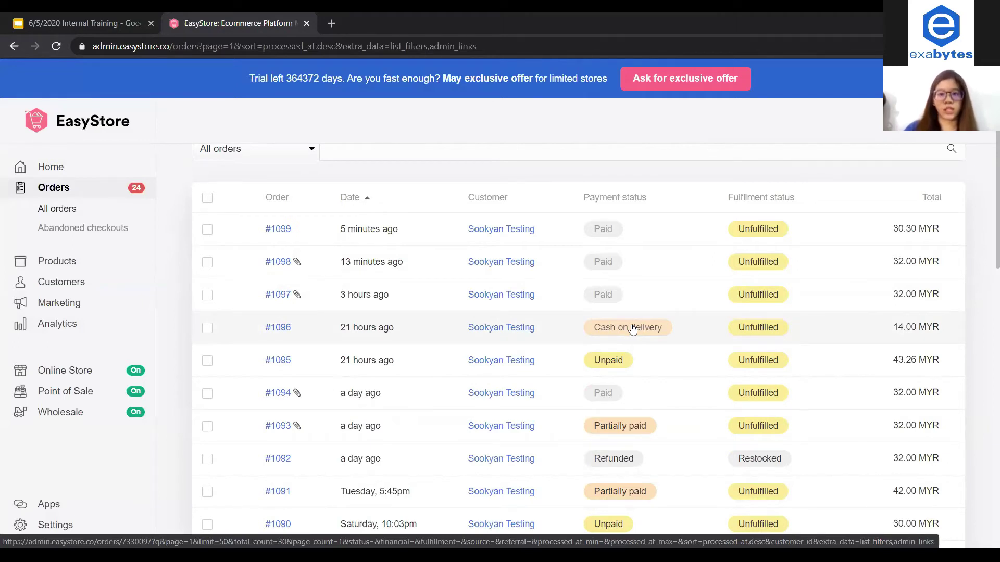
Step: Open order #1096 and mark it paid with a 14.00 MYR Cash On Delivery payment
{"action": "left_click", "coordinate": [602, 332]}
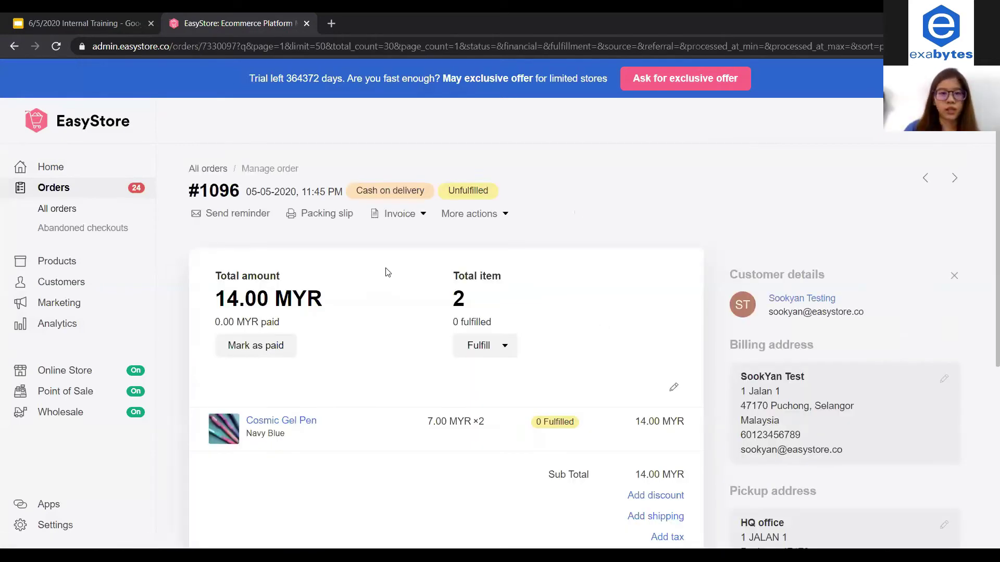
{"action": "scroll", "coordinate": [401, 261], "scroll_direction": "down", "scroll_amount": 2}
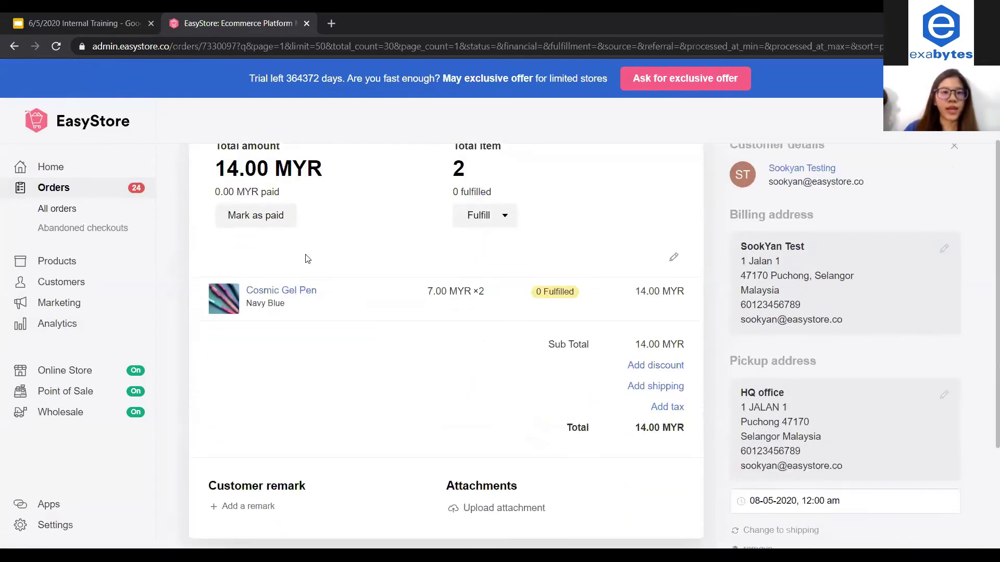
{"action": "left_click", "coordinate": [264, 228]}
{"action": "left_click", "coordinate": [447, 222]}
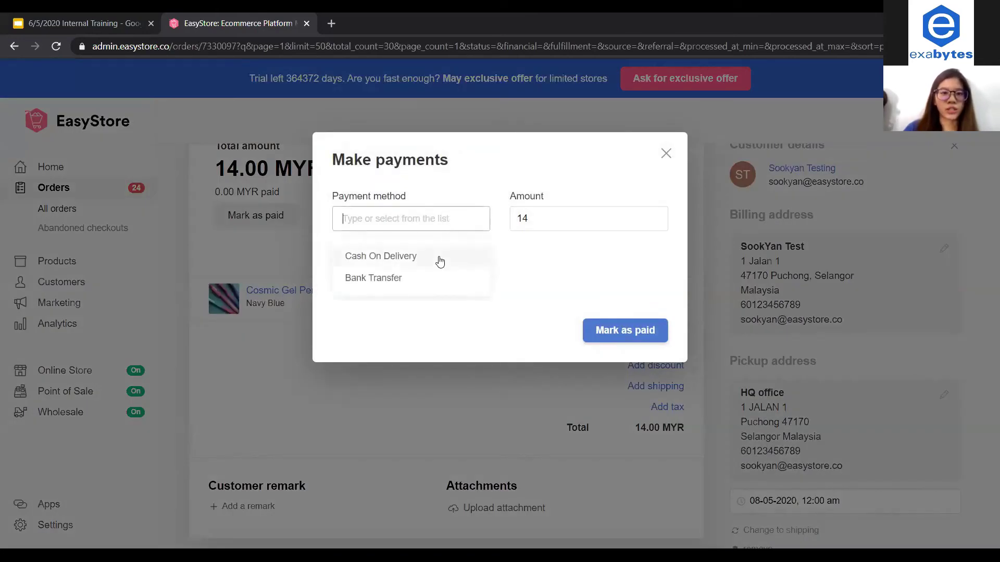
{"action": "left_click", "coordinate": [443, 253]}
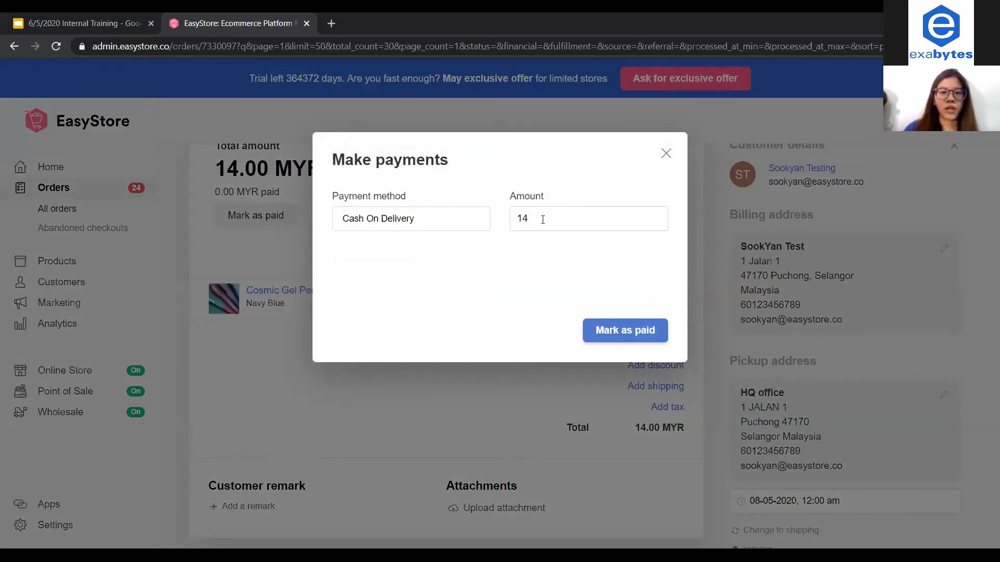
{"action": "left_click", "coordinate": [617, 330]}
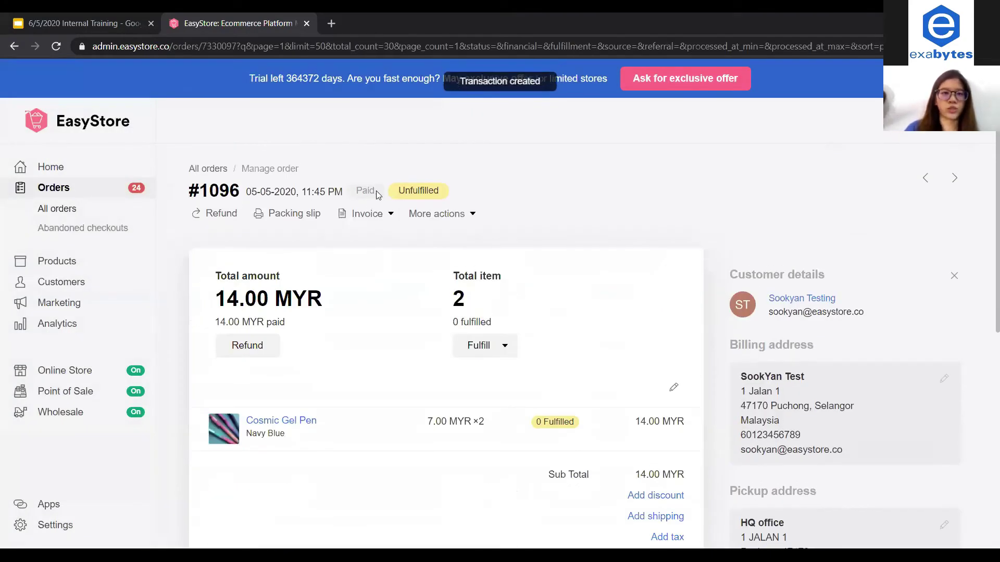
{"action": "left_click", "coordinate": [60, 209]}
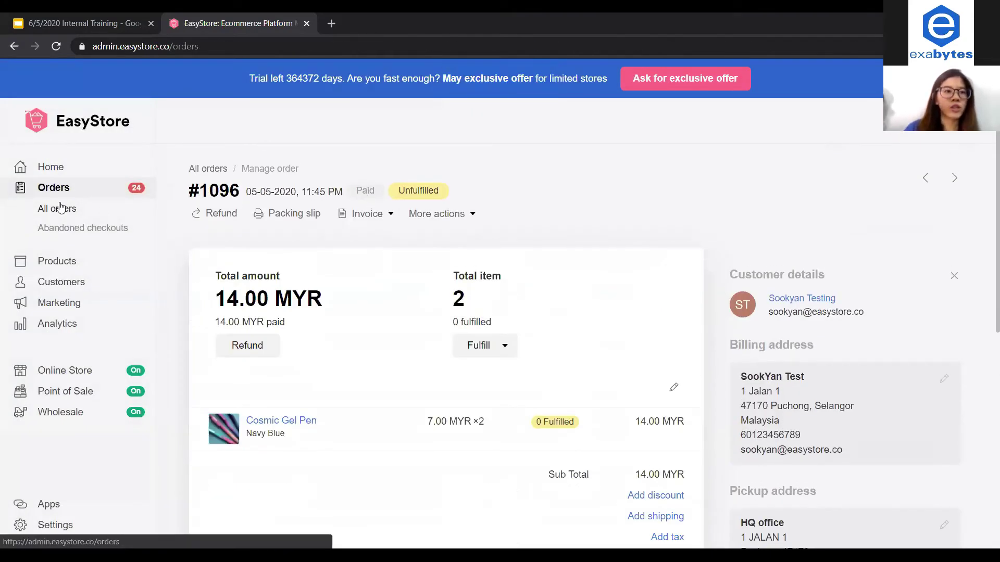
Step: Scroll the orders list to confirm #1096 is Paid and #1095 still Unpaid
{"action": "scroll", "coordinate": [510, 288], "scroll_direction": "down", "scroll_amount": 3}
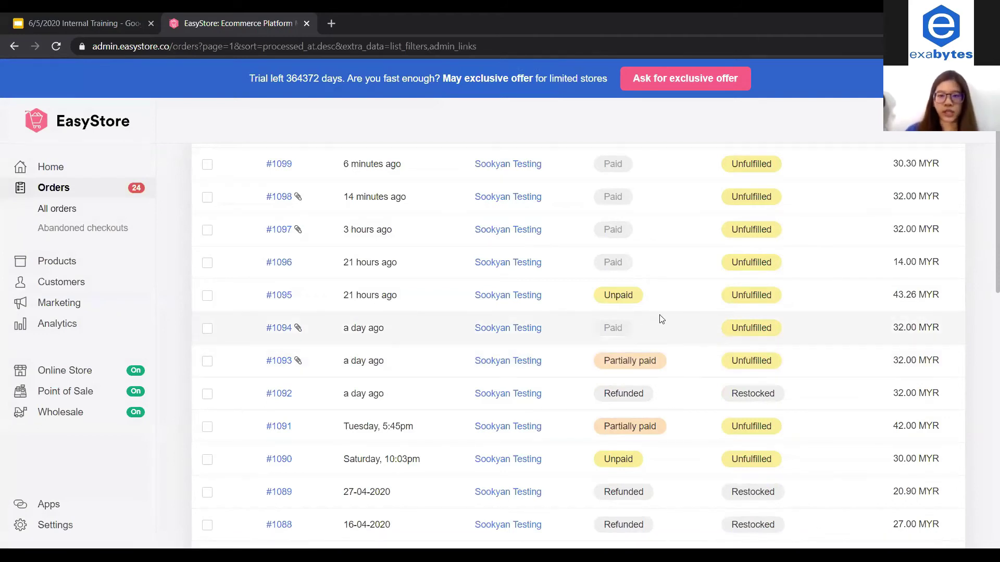
Step: Record a 20 MYR Bank Transfer payment on order #1095, leaving it Partially paid
{"action": "left_click", "coordinate": [619, 301]}
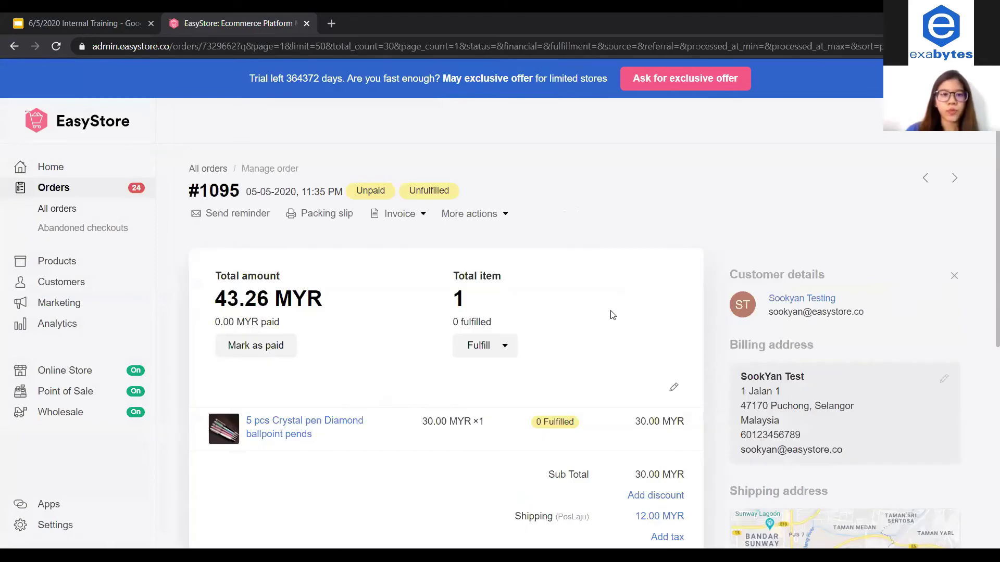
{"action": "left_click", "coordinate": [269, 349]}
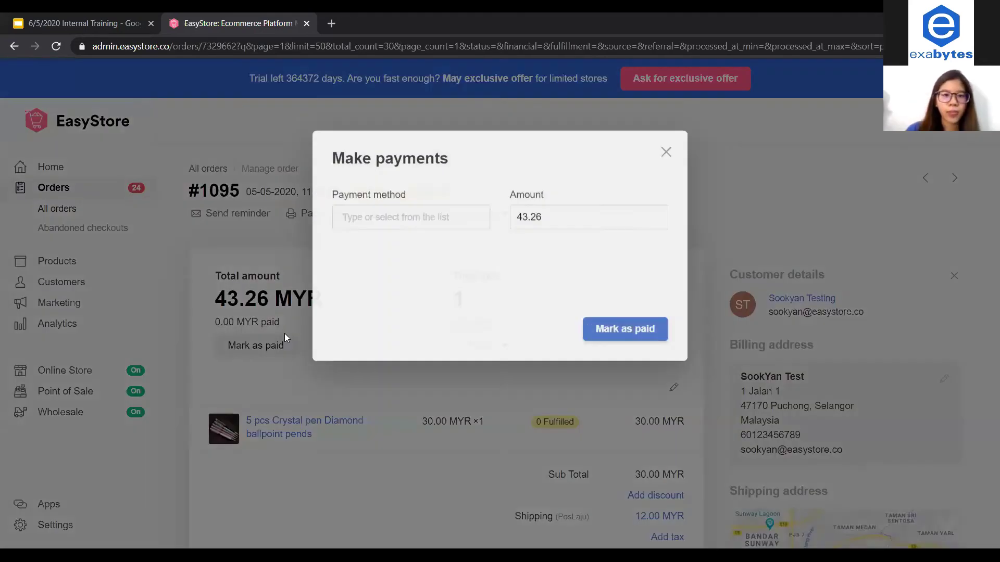
{"action": "left_click", "coordinate": [394, 220]}
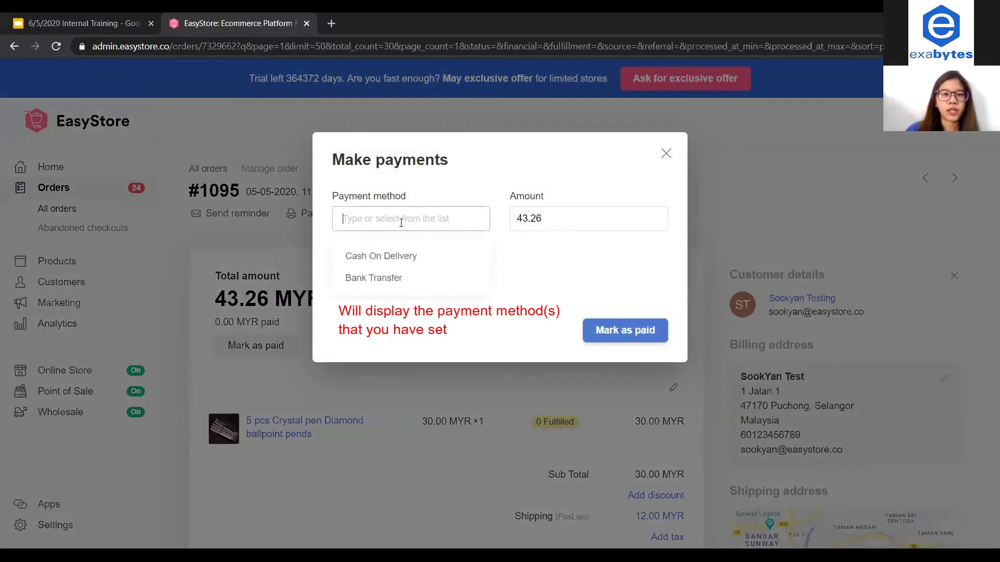
{"action": "left_click", "coordinate": [402, 280]}
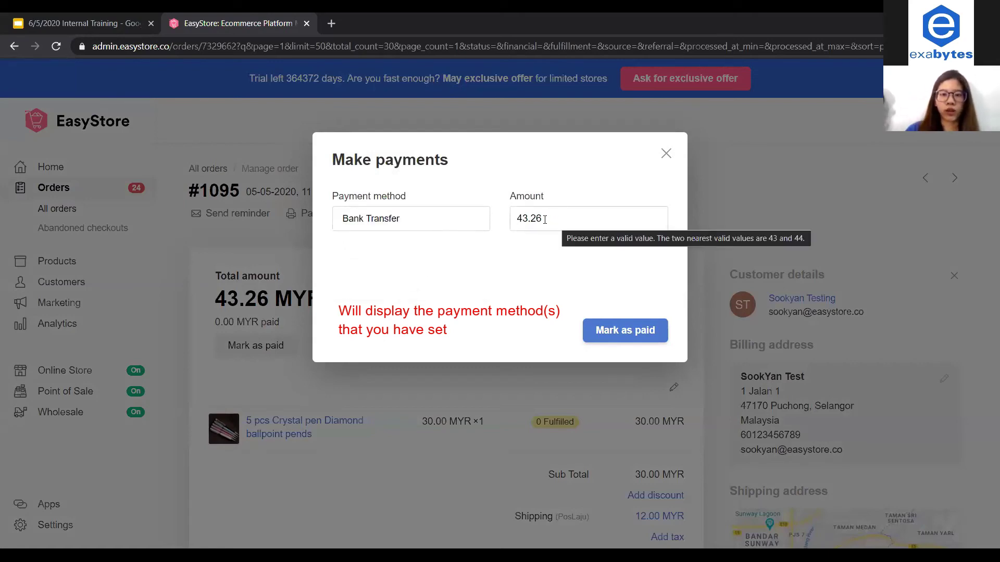
{"action": "key", "text": "BackSpace"}
{"action": "left_click_drag", "start_coordinate": [541, 218], "coordinate": [511, 218]}
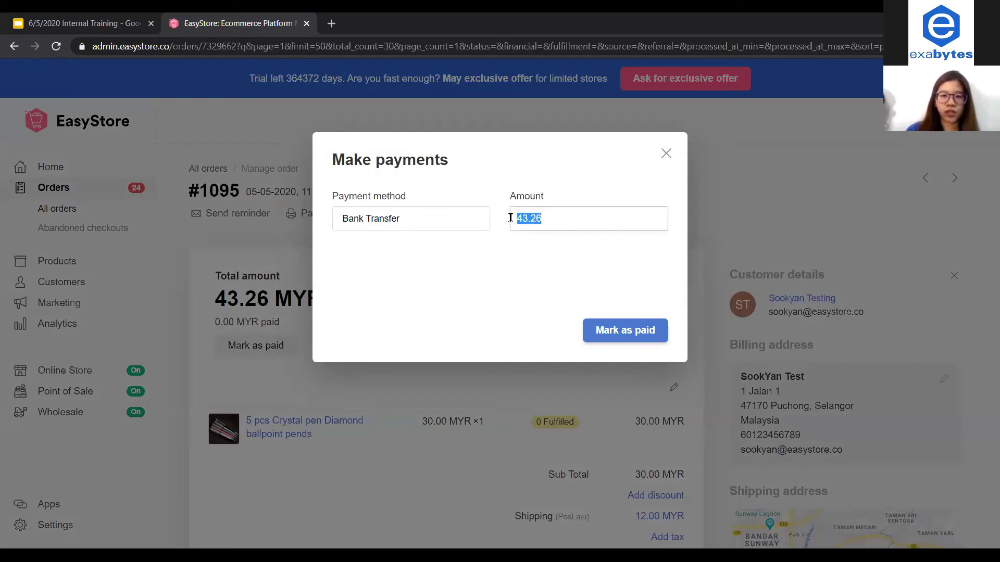
{"action": "key", "text": "BackSpace"}
{"action": "type", "text": "20"}
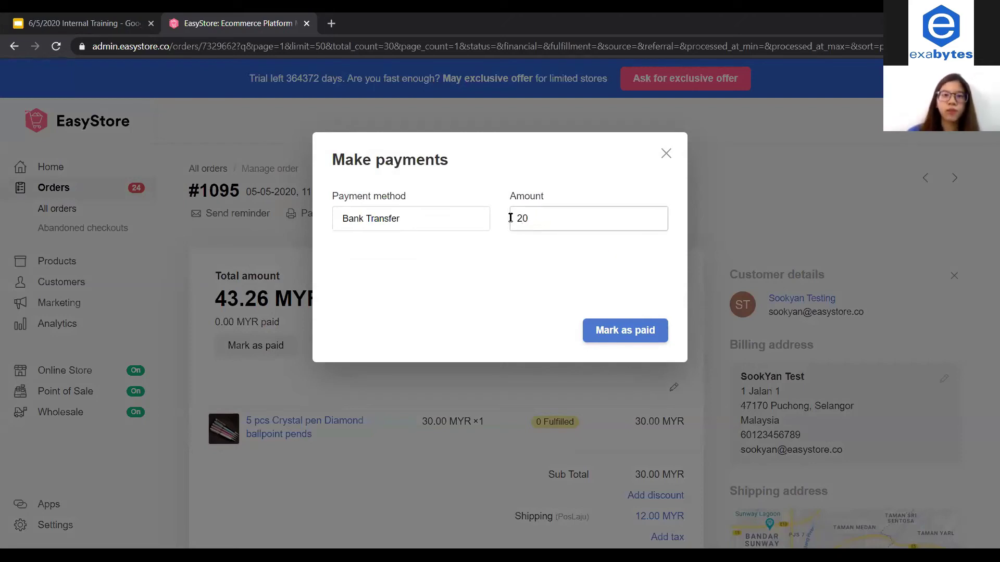
{"action": "left_click", "coordinate": [624, 335]}
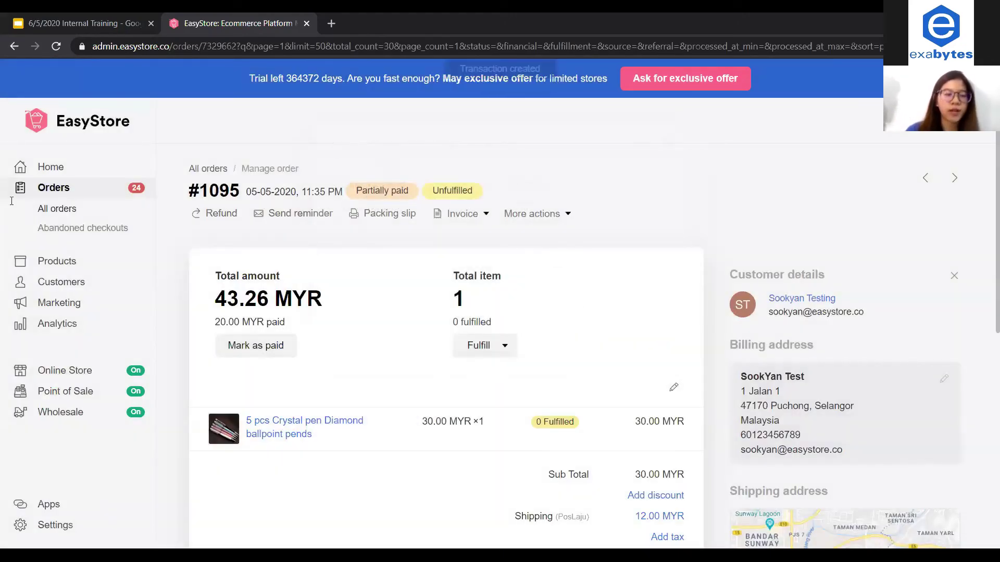
{"action": "left_click", "coordinate": [63, 210]}
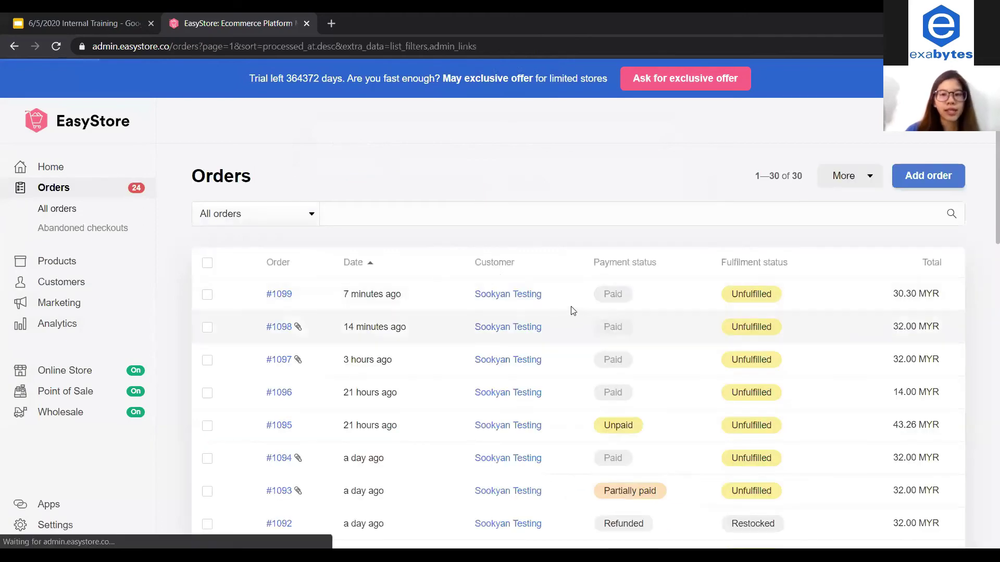
Step: Scroll down the orders list and open order #1084, the paid 15.00 MYR order
{"action": "scroll", "coordinate": [603, 338], "scroll_direction": "down", "scroll_amount": 5}
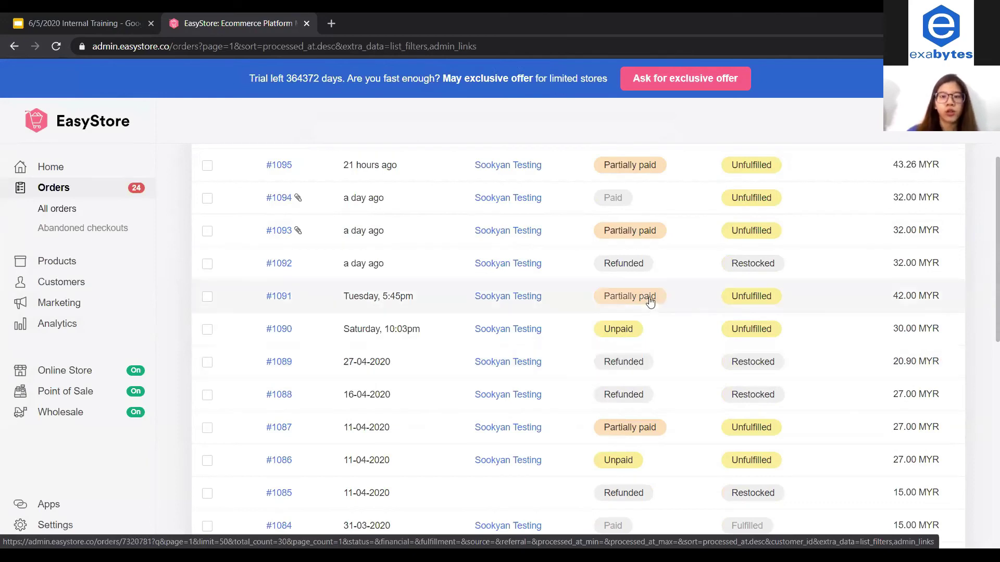
{"action": "scroll", "coordinate": [640, 270], "scroll_direction": "down", "scroll_amount": 4}
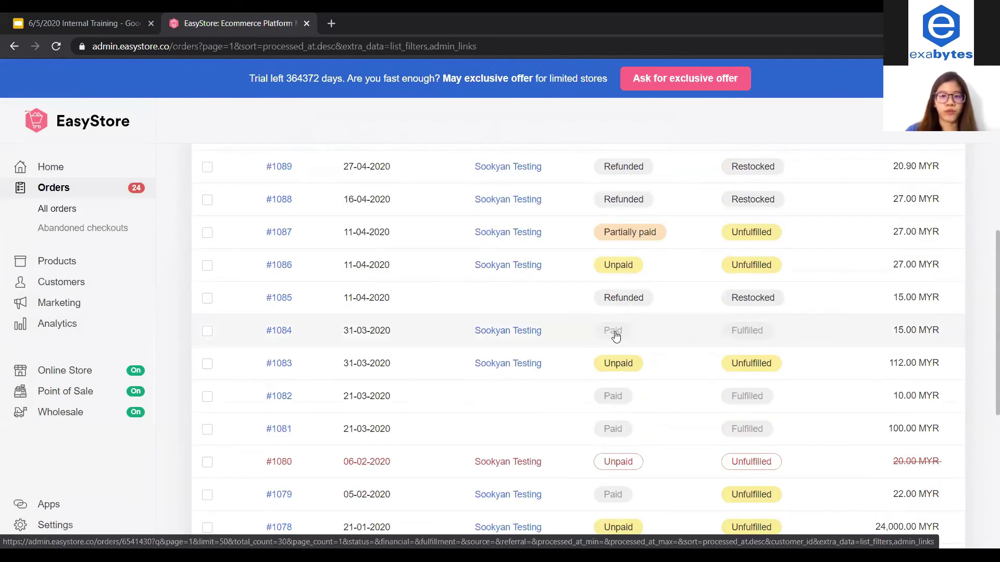
{"action": "left_click", "coordinate": [615, 337]}
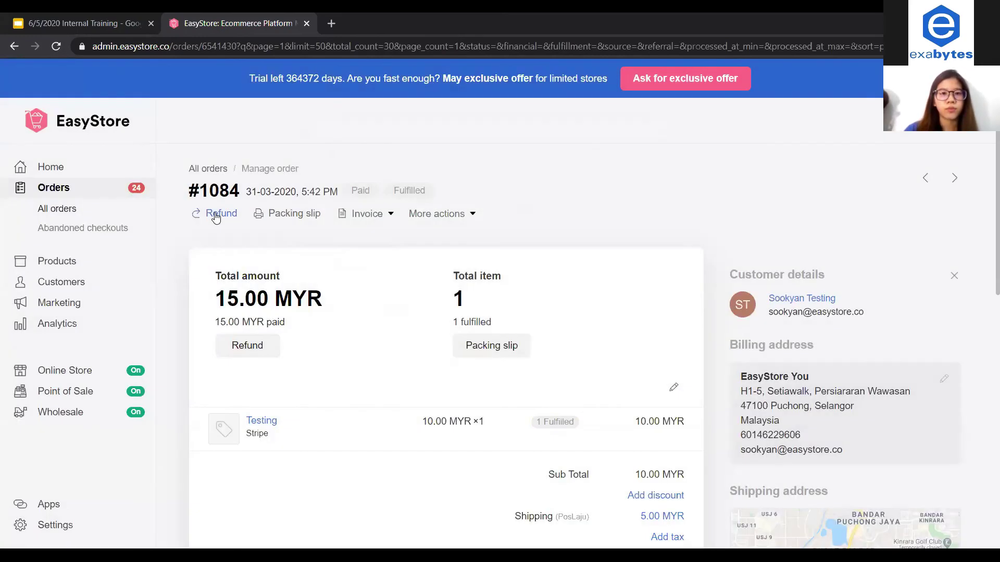
Step: Refund the full 15.0 MYR on order #1084 with reason 'No stock', notifying the customer
{"action": "left_click", "coordinate": [231, 215]}
{"action": "left_click", "coordinate": [396, 222]}
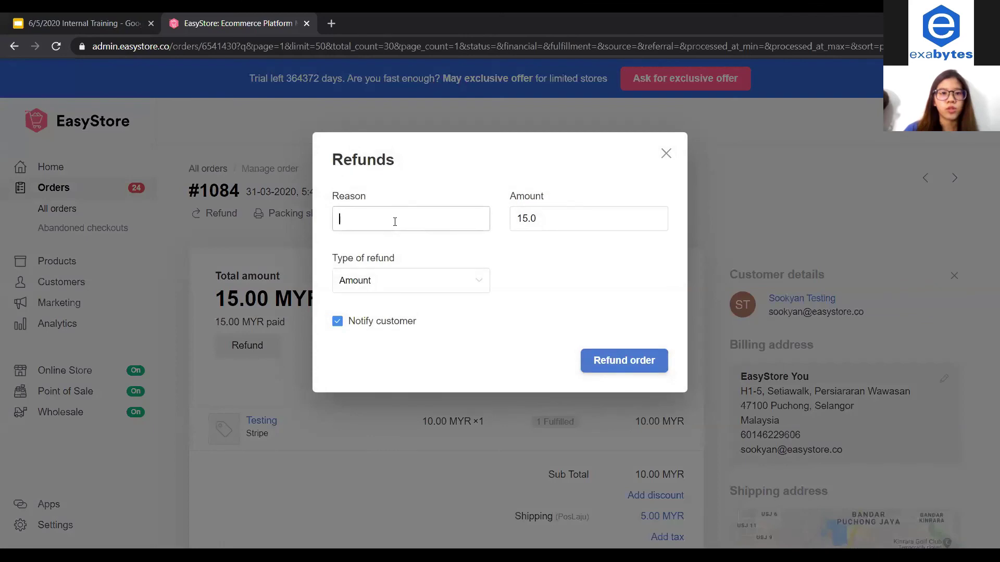
{"action": "type", "text": "No stock"}
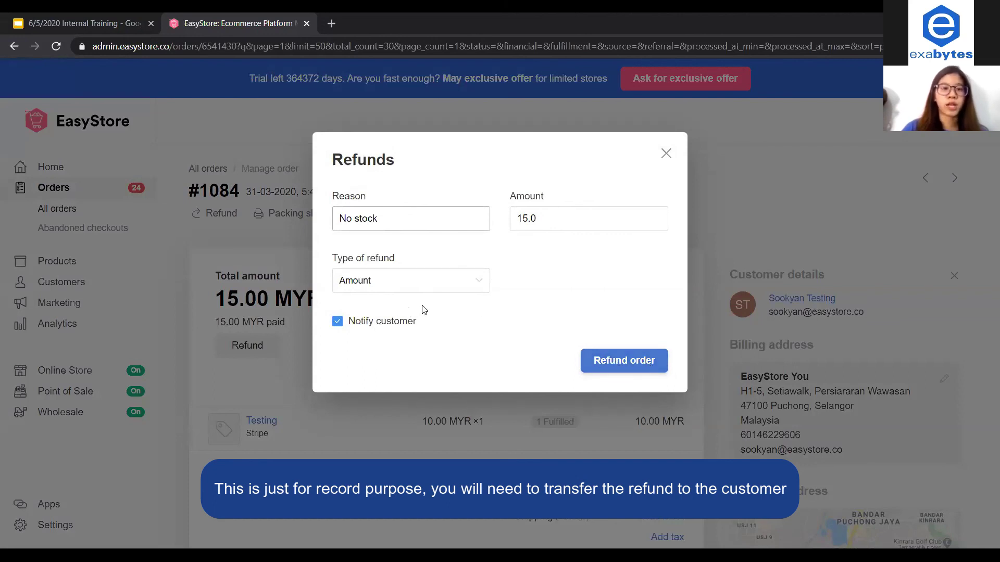
{"action": "left_click", "coordinate": [654, 363]}
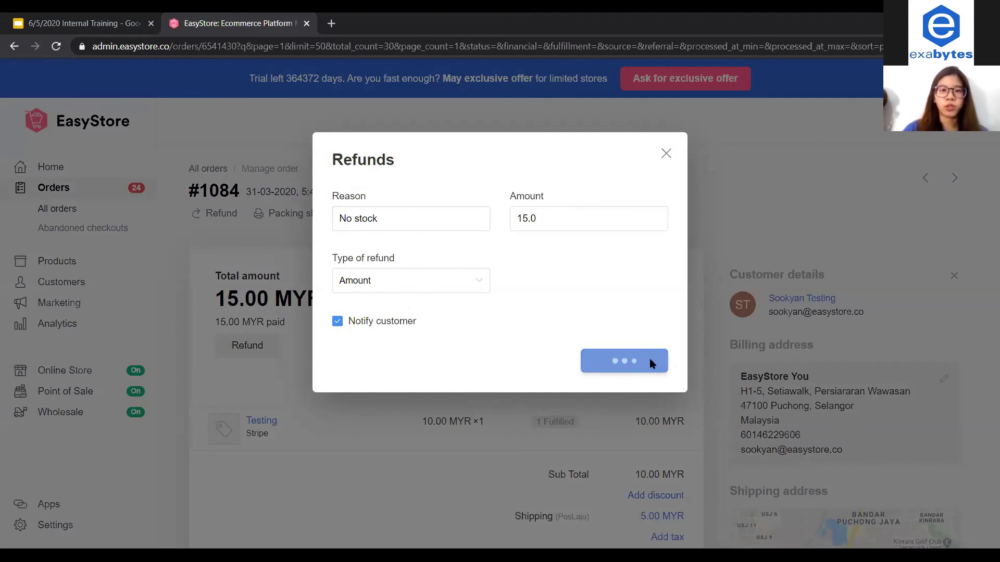